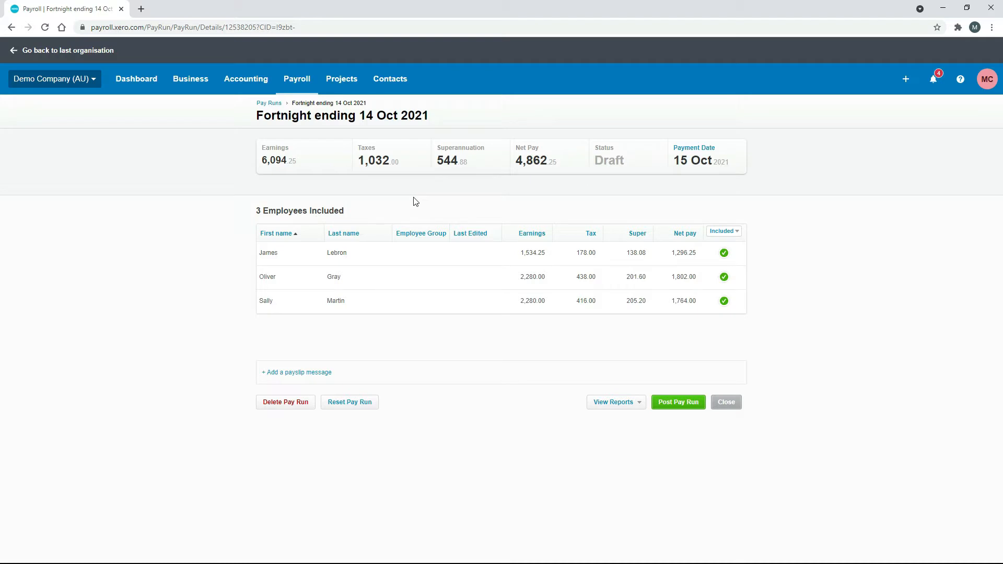
Open the last-listed employee's payslip in the fortnight ending 14 Oct 2021 pay run and review its earnings, superannuation and leave lines.
click(412, 306)
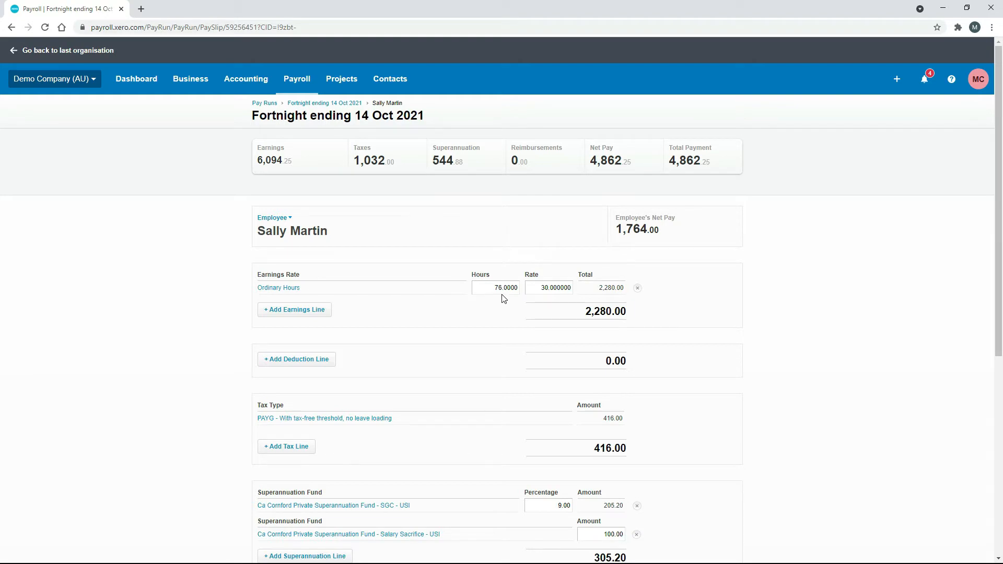
drag(1000, 263, 1000, 465)
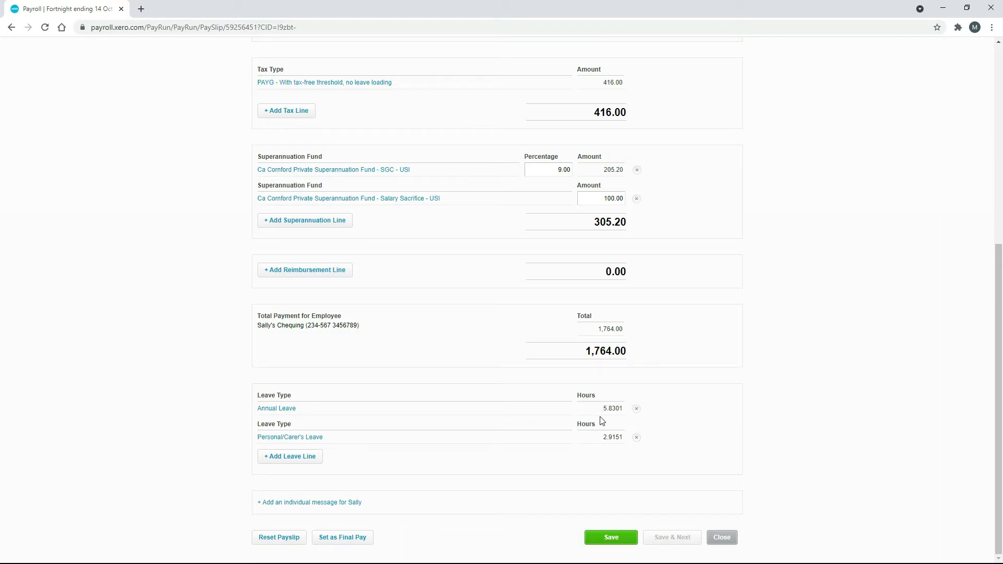
scroll(600, 420, up, 6)
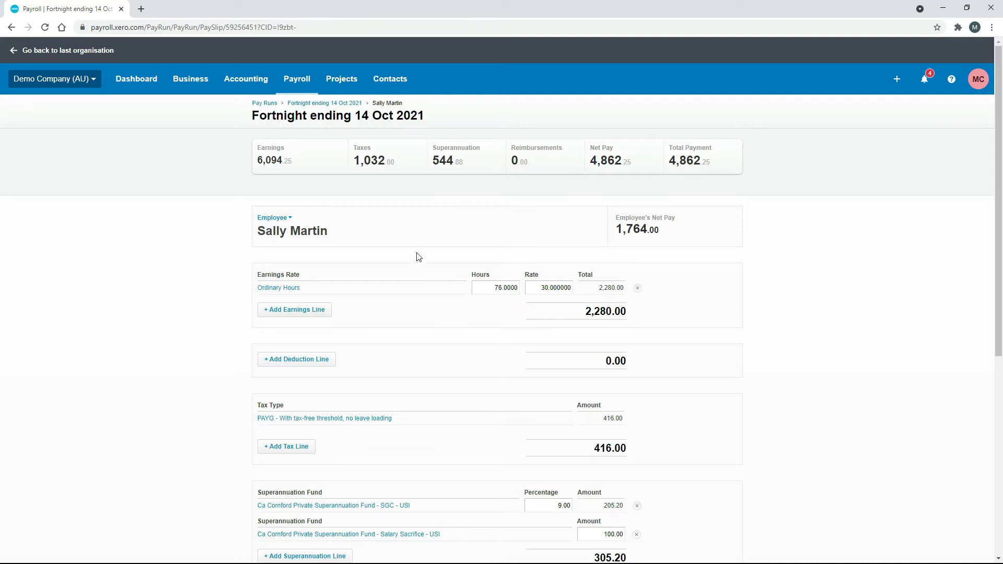
Duplicate the payslip's browser tab and open the payroll Leave page in the copy.
right_click(80, 11)
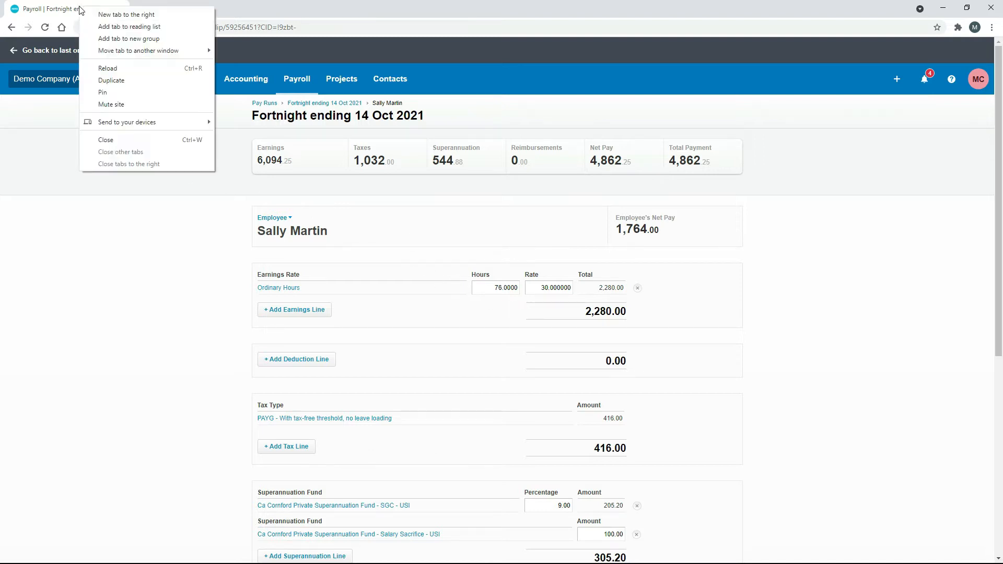
click(138, 80)
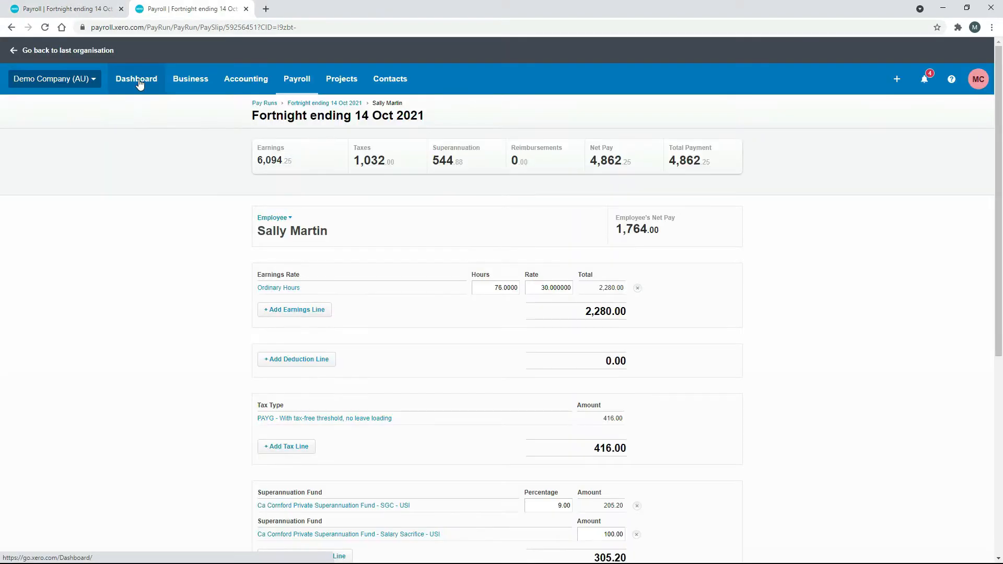
click(302, 84)
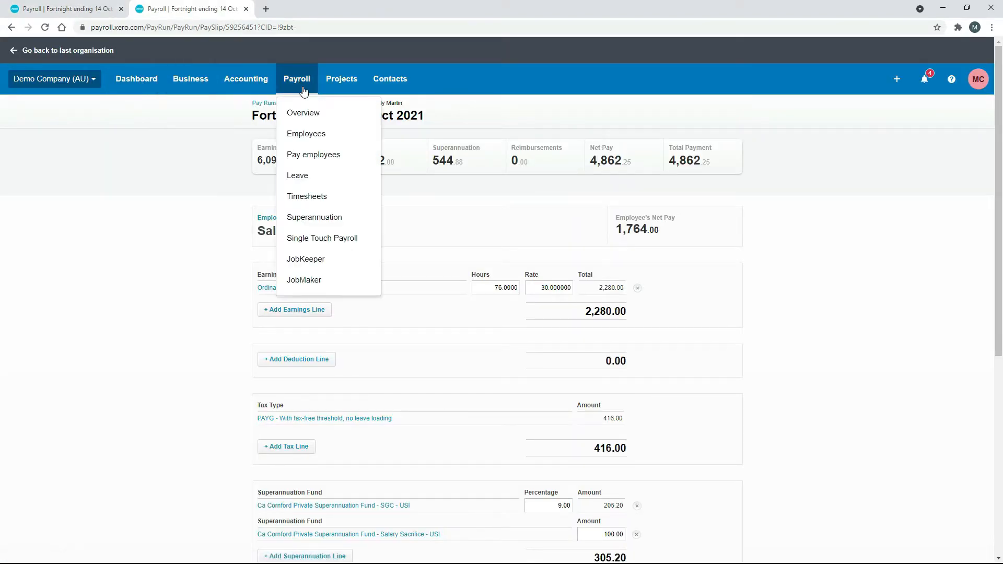
click(313, 183)
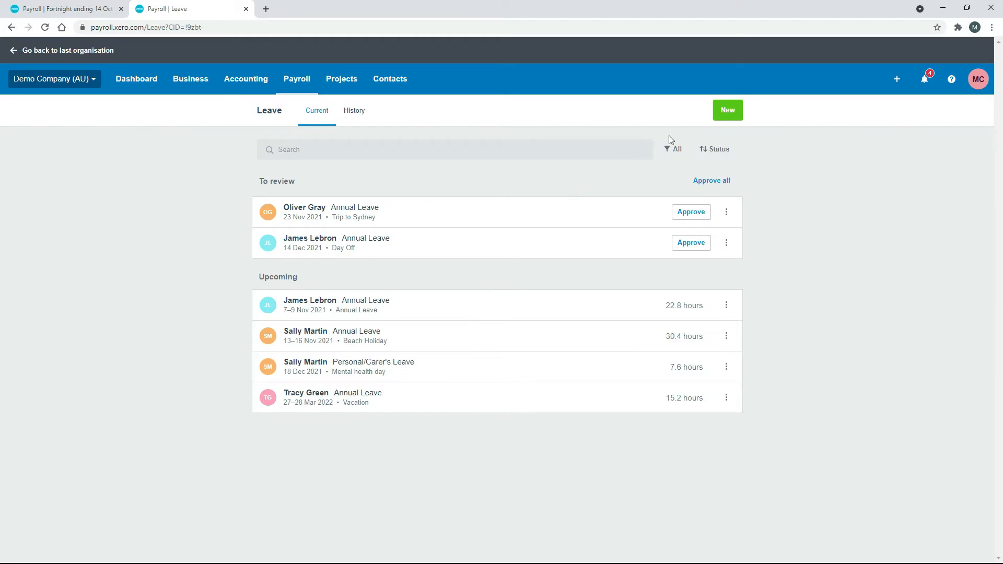
Create a new leave request for the same employee with type Annual Leave and the description "Cash out".
click(728, 111)
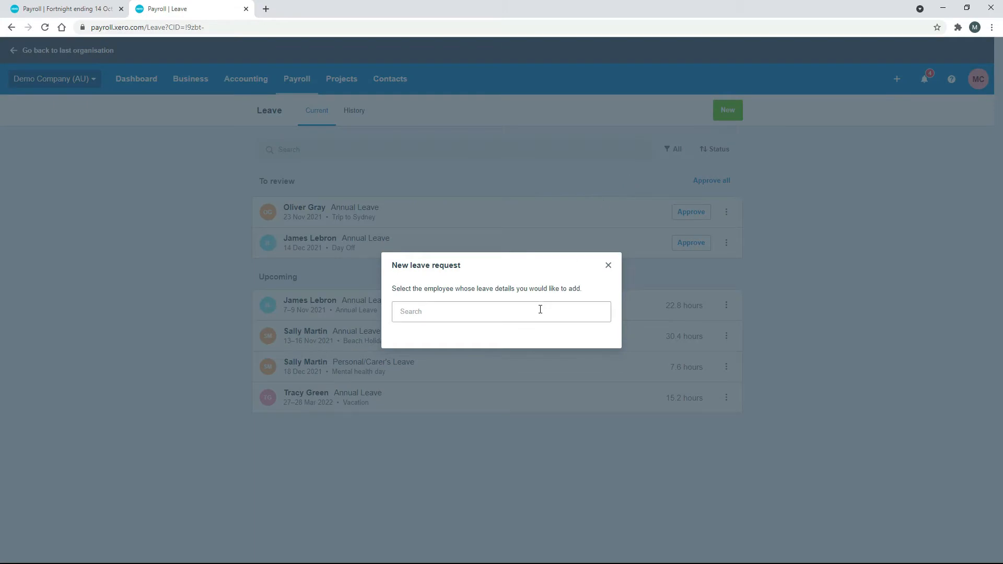
click(539, 309)
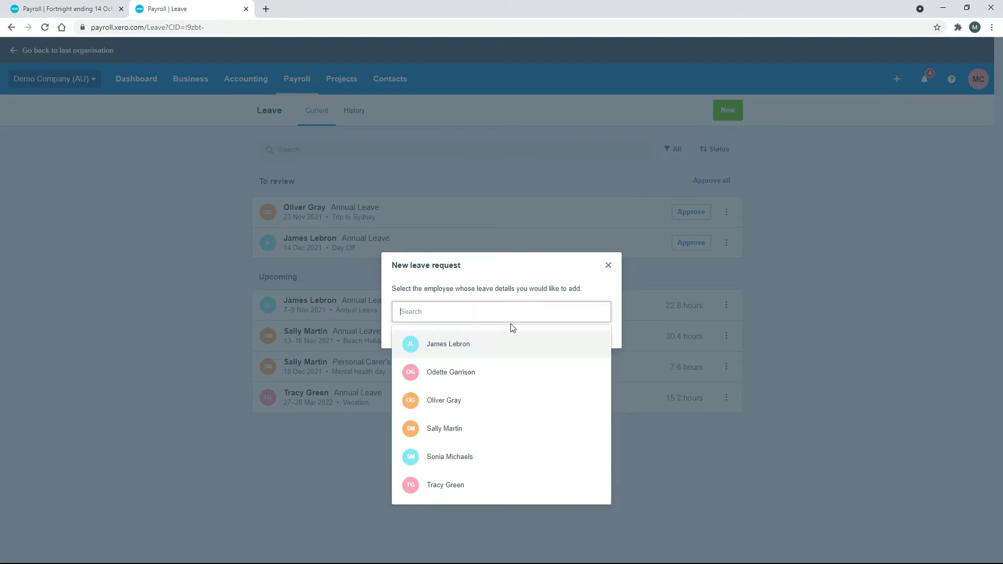
click(474, 429)
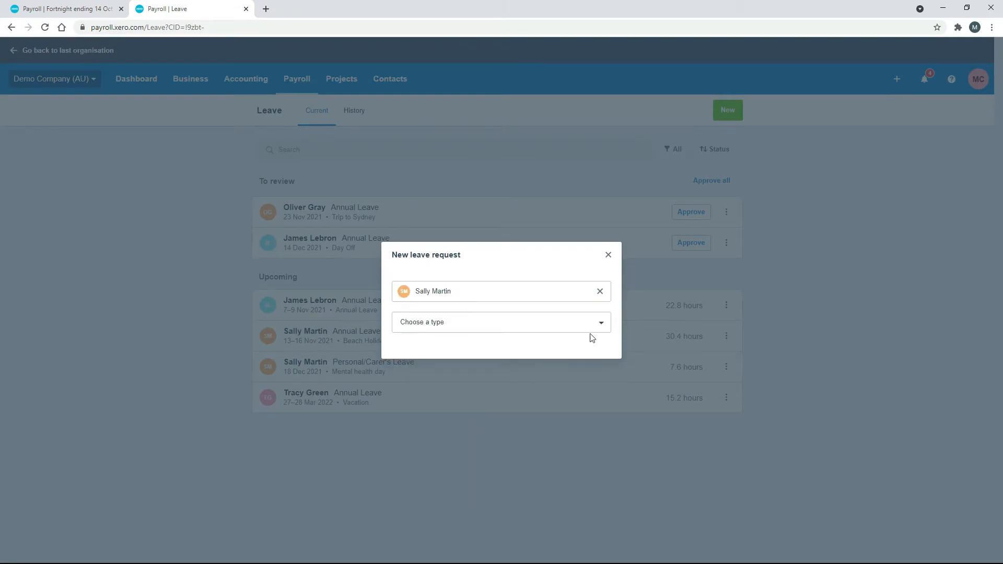
click(597, 327)
click(442, 352)
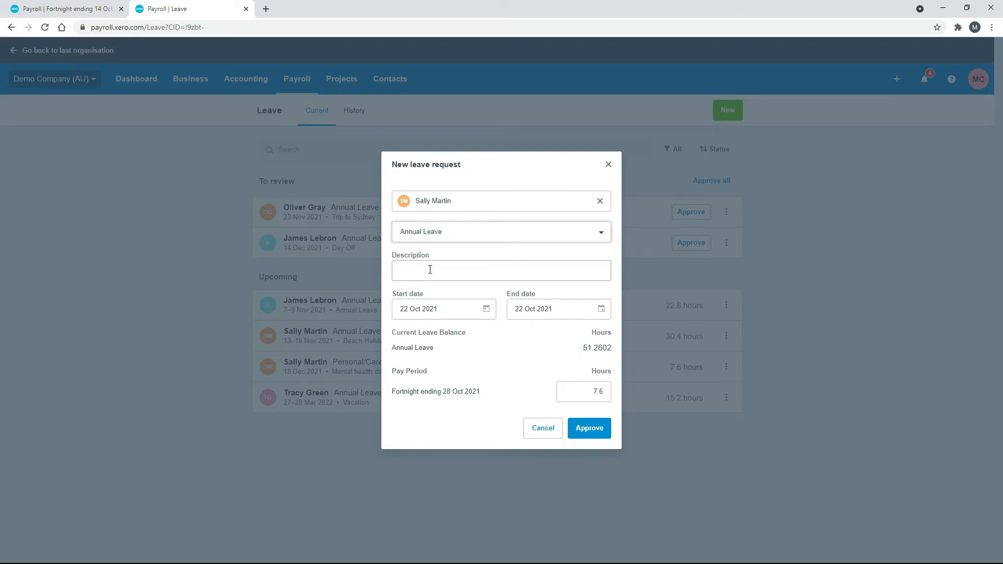
click(466, 270)
text(Cash out)
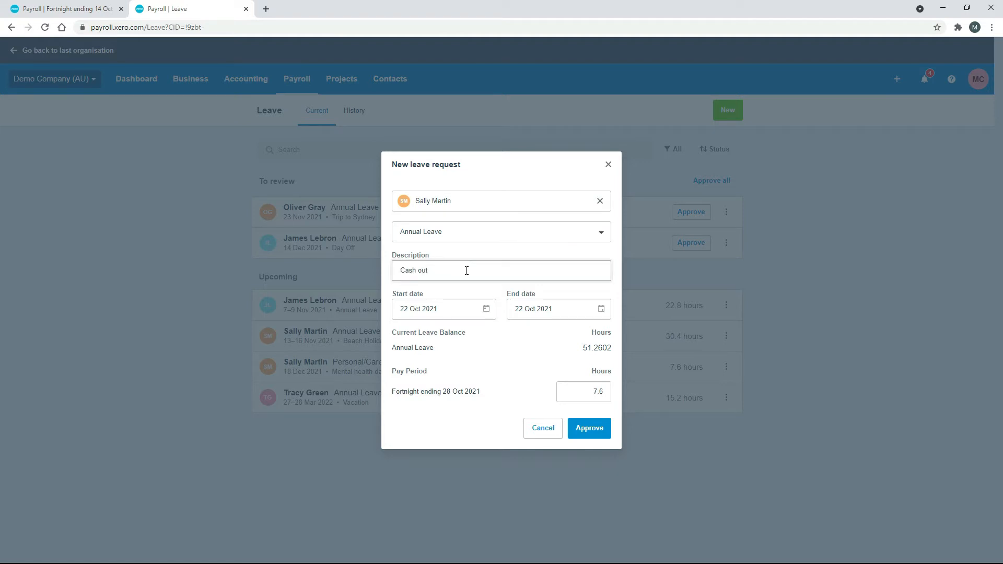
Check the payslip's pay period and set both the start and end date of the leave request to 14 Oct 2021.
click(82, 9)
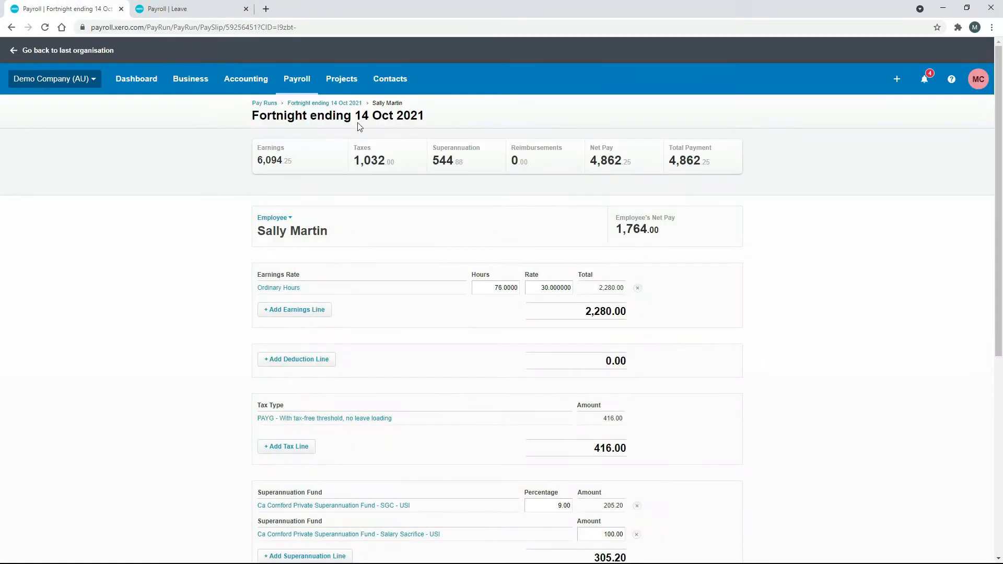
click(214, 11)
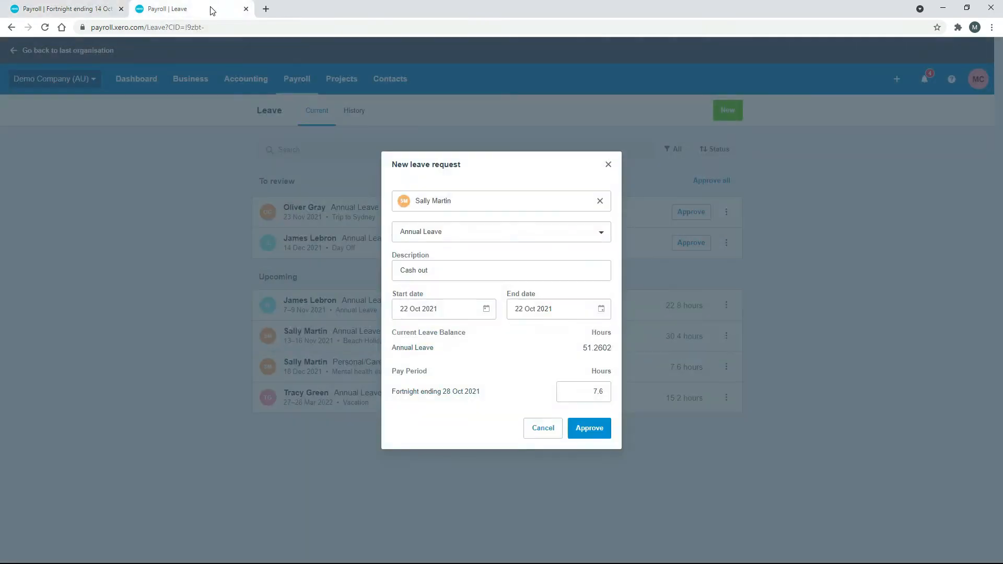
click(486, 308)
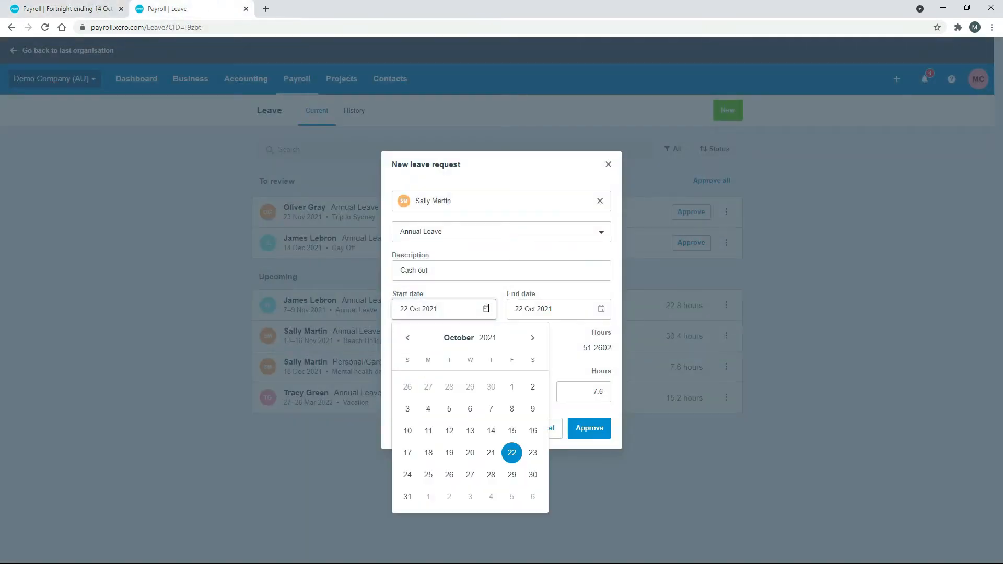
click(491, 432)
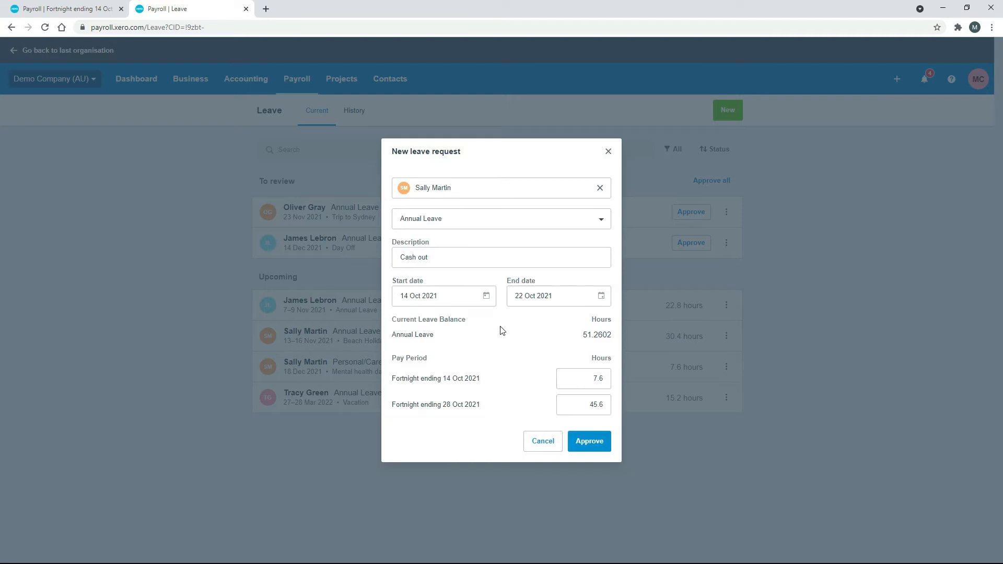
click(601, 296)
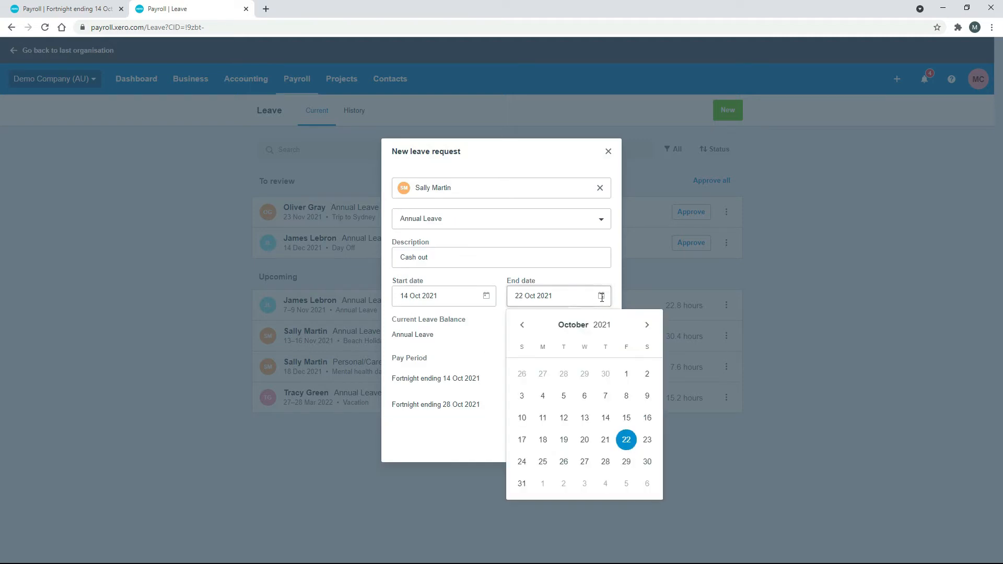
click(604, 418)
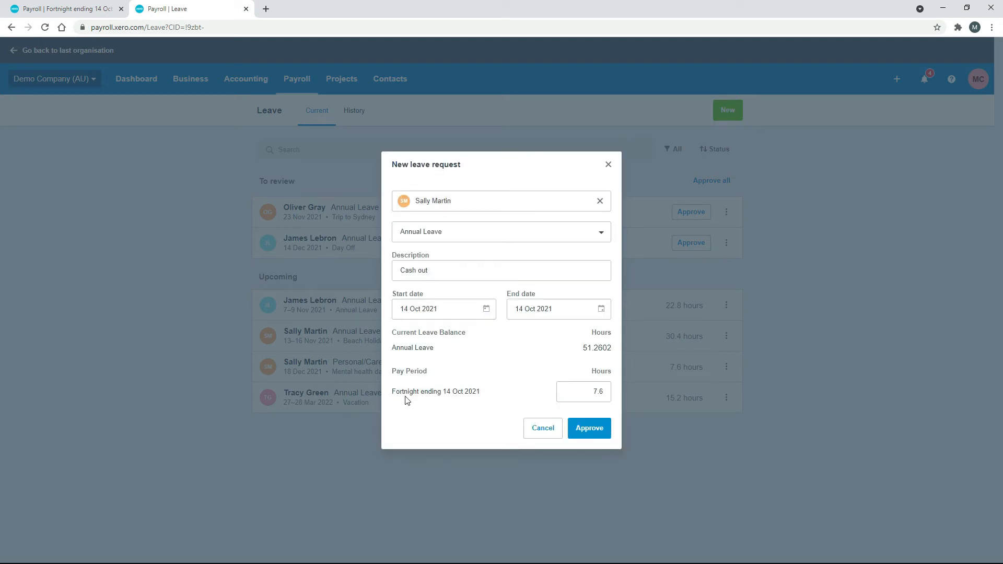
Set the leave hours for the fortnight ending 14 Oct 2021 to 20 and approve the request.
double_click(594, 392)
text(20)
key(Tab)
click(589, 427)
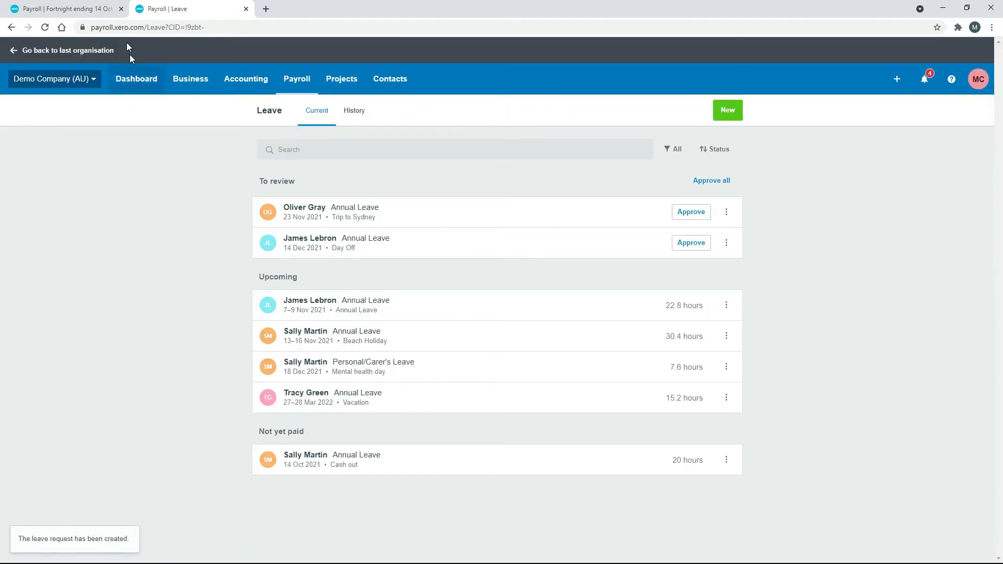
Return to the employee's payslip and reset it to bring in the approved leave.
click(86, 9)
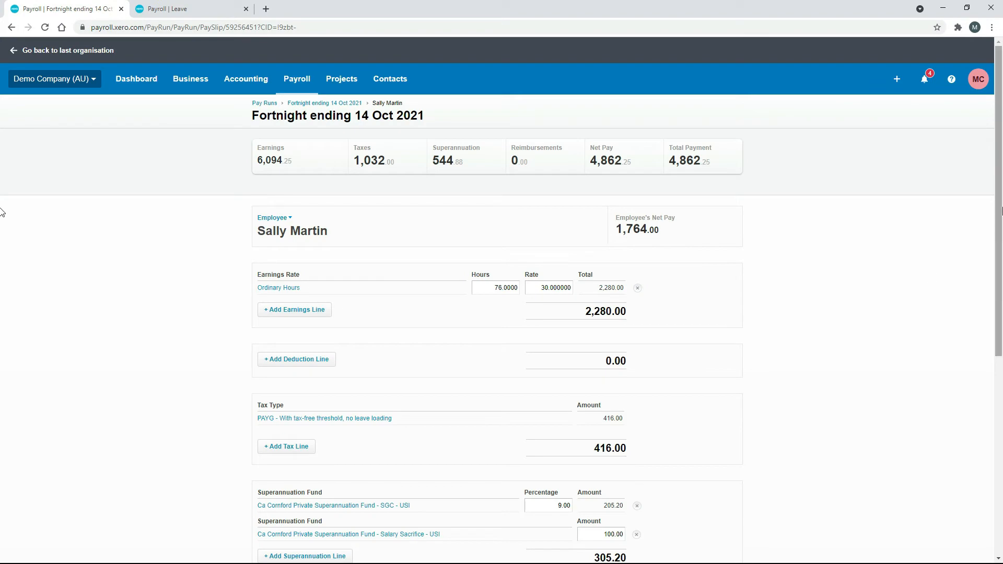
scroll(999, 205, down, 6)
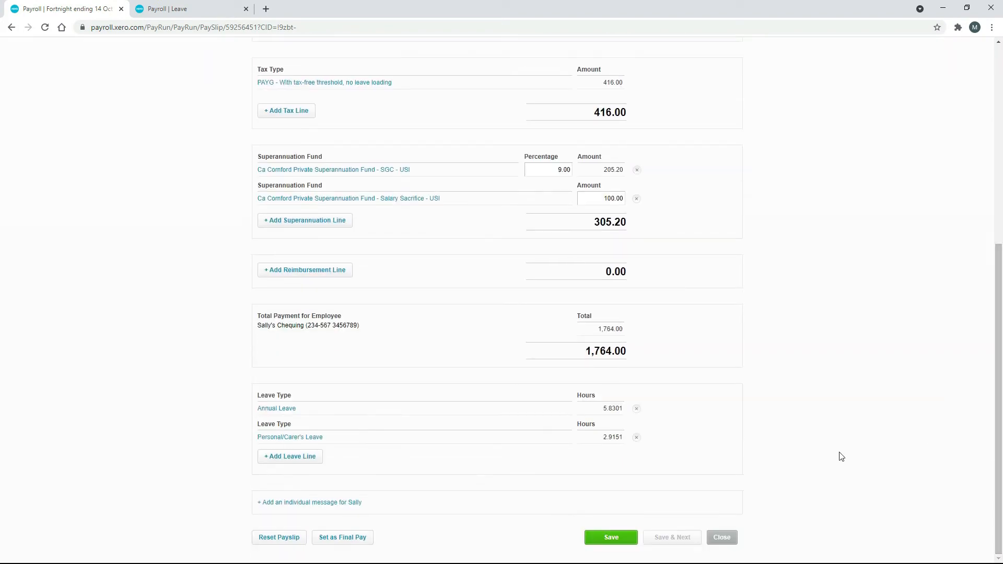
click(287, 538)
click(517, 325)
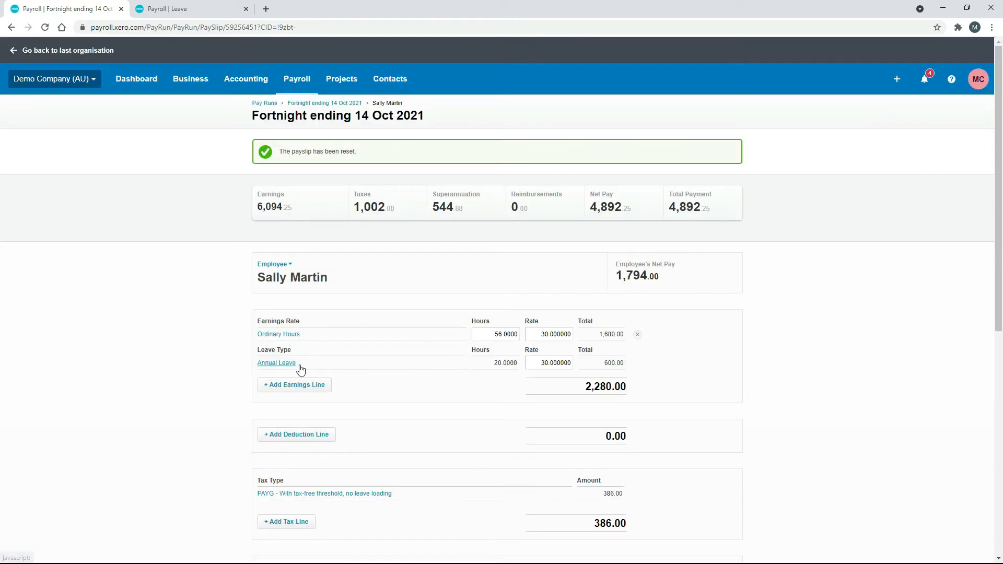
Set the payslip's Ordinary Hours to 76, review the tax, superannuation and leave lines, and save the payslip.
click(505, 333)
text(76)
click(509, 348)
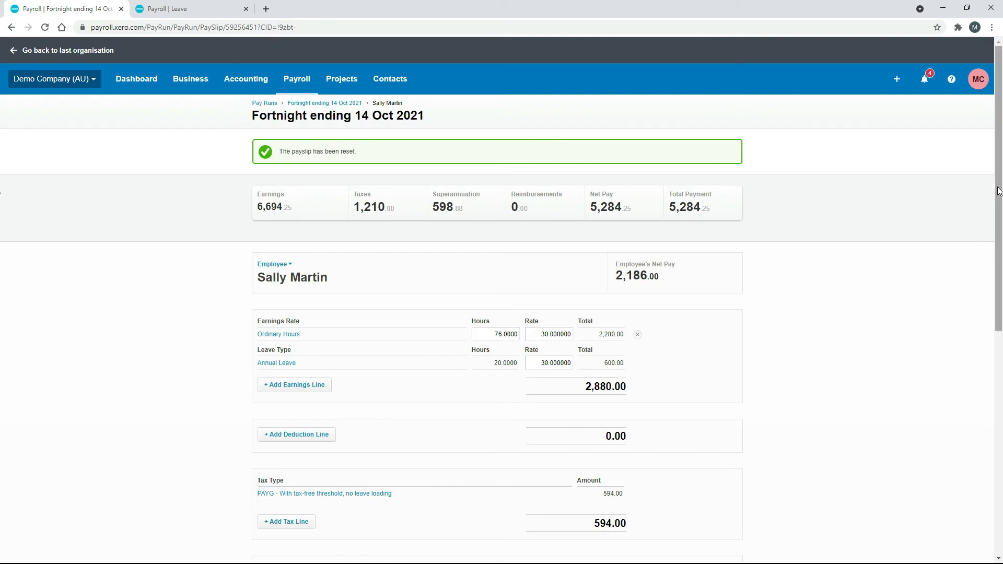
drag(998, 190, 984, 432)
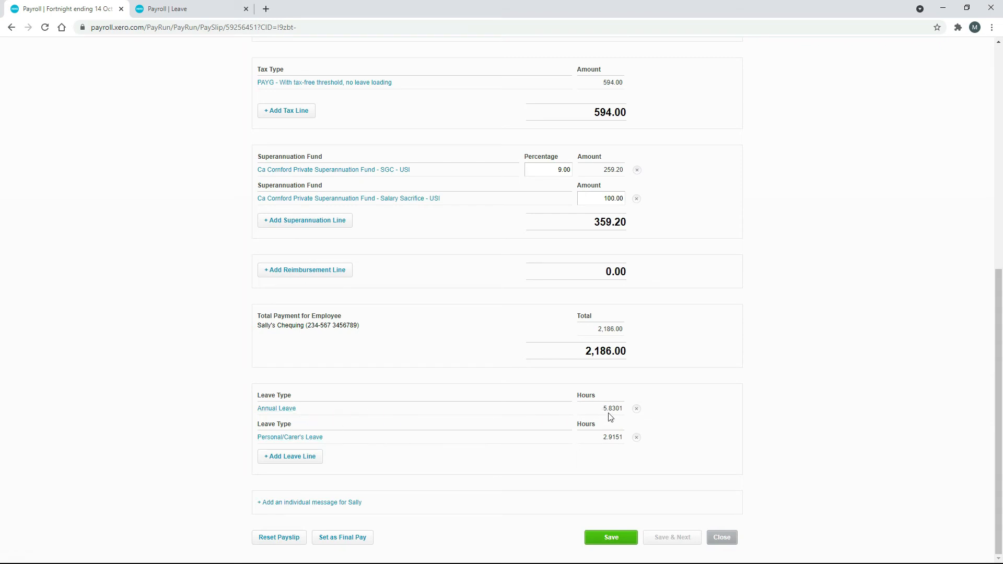
drag(1002, 437, 1002, 105)
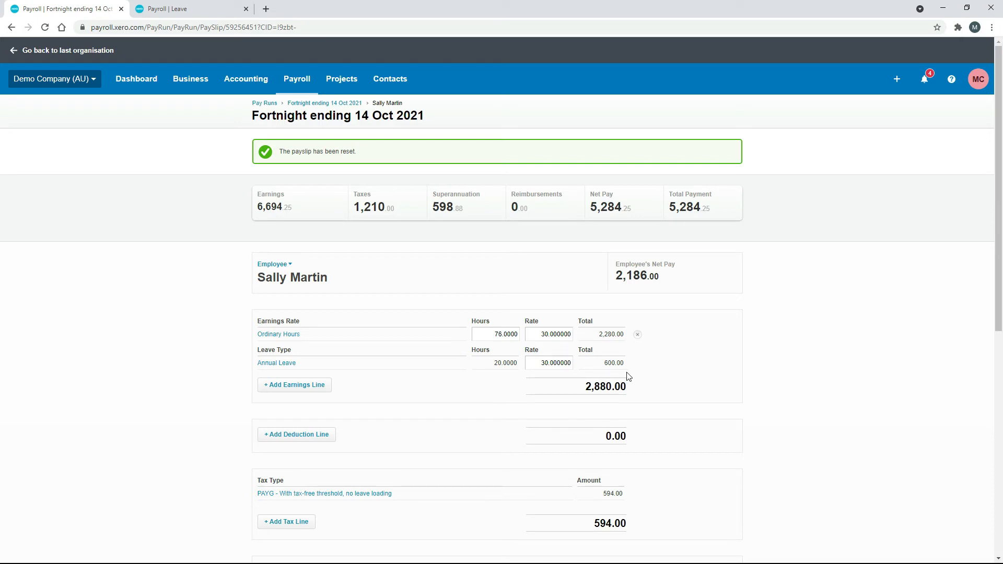
scroll(1001, 326, down, 2)
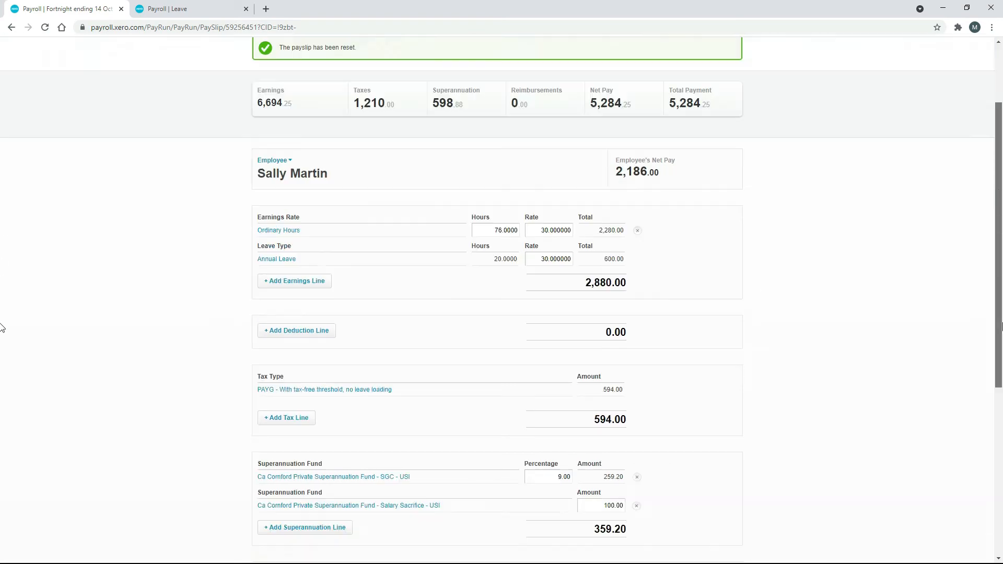
scroll(2, 327, down, 6)
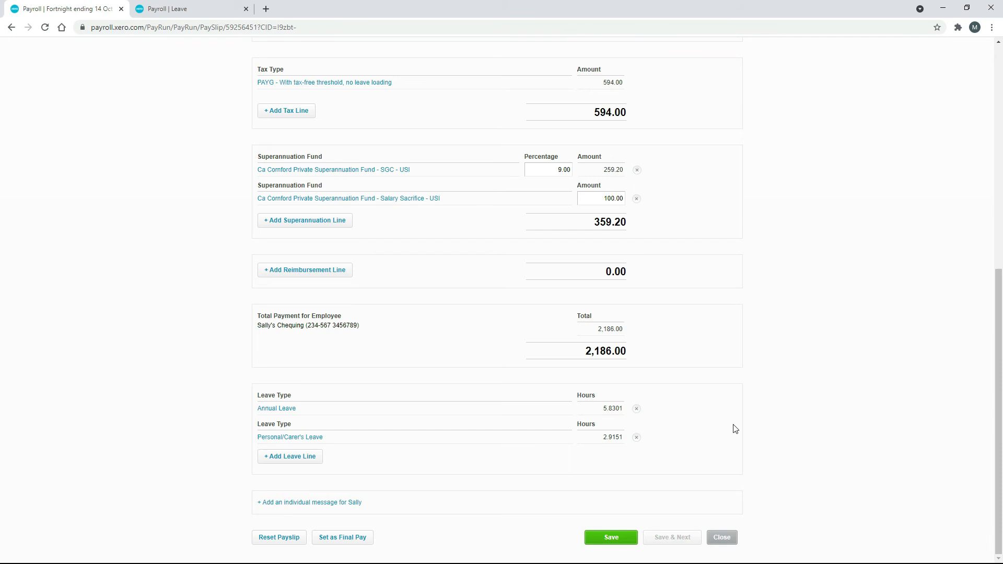
click(614, 538)
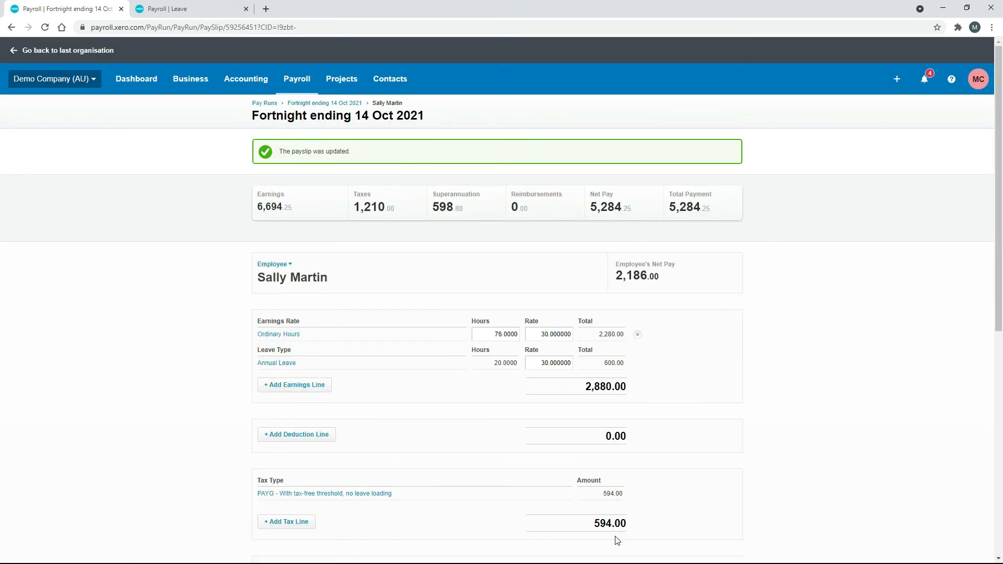
Go back to the pay run for the fortnight ending 14 Oct 2021 and post it.
click(331, 106)
click(666, 400)
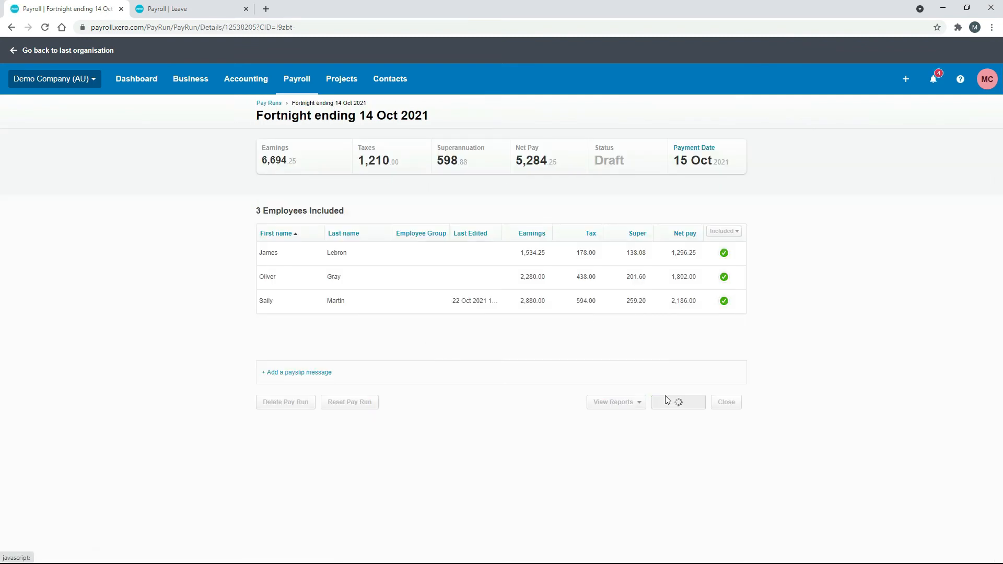
click(524, 326)
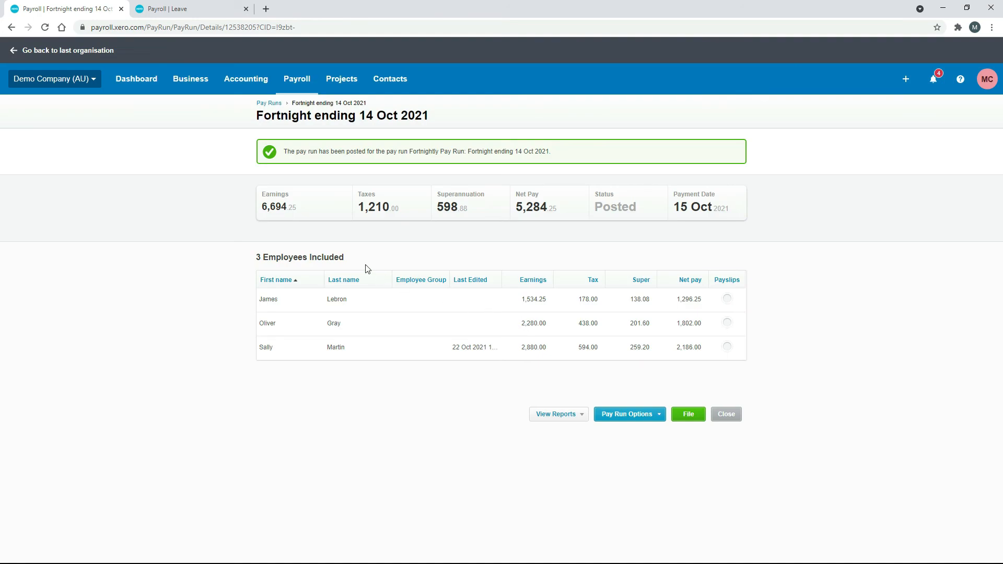
Open the paid-out employee's record from the payroll employee list in the other browser tab and show their leave details.
click(190, 10)
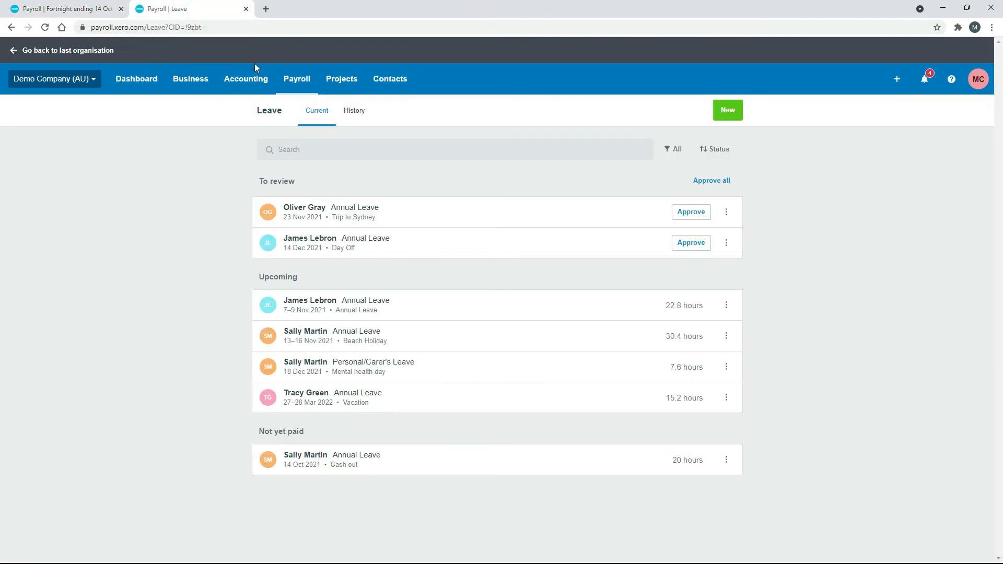
click(296, 81)
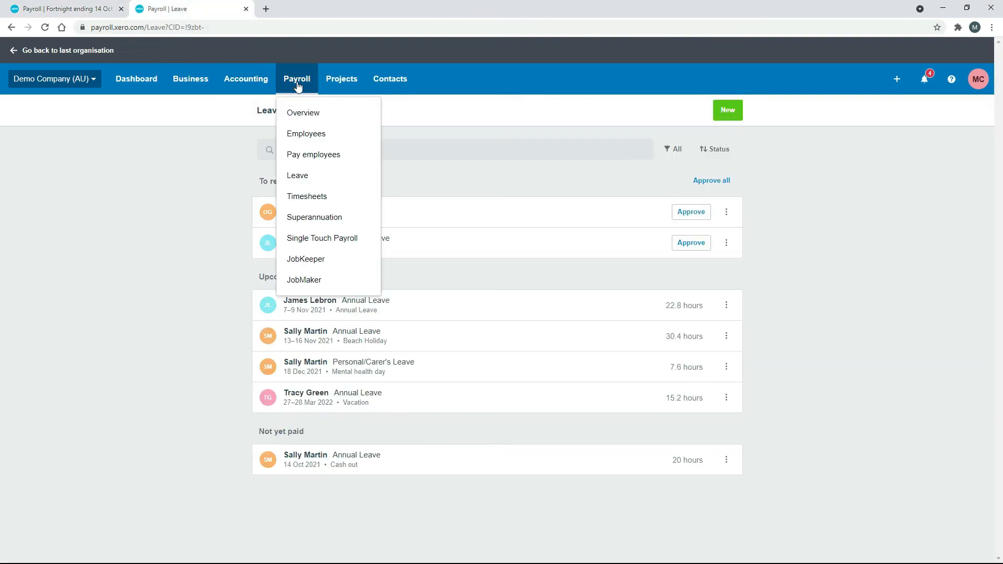
click(339, 136)
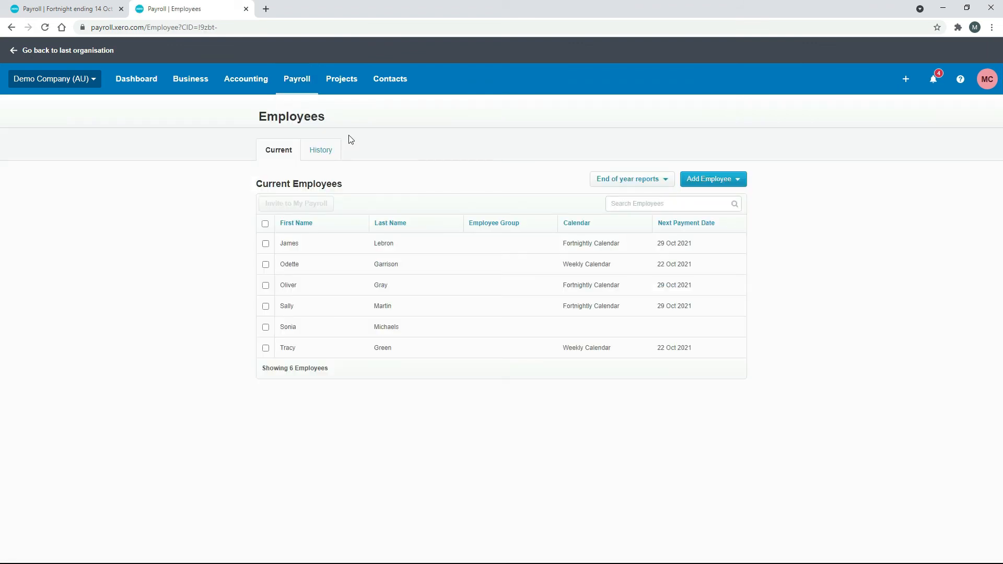
click(438, 308)
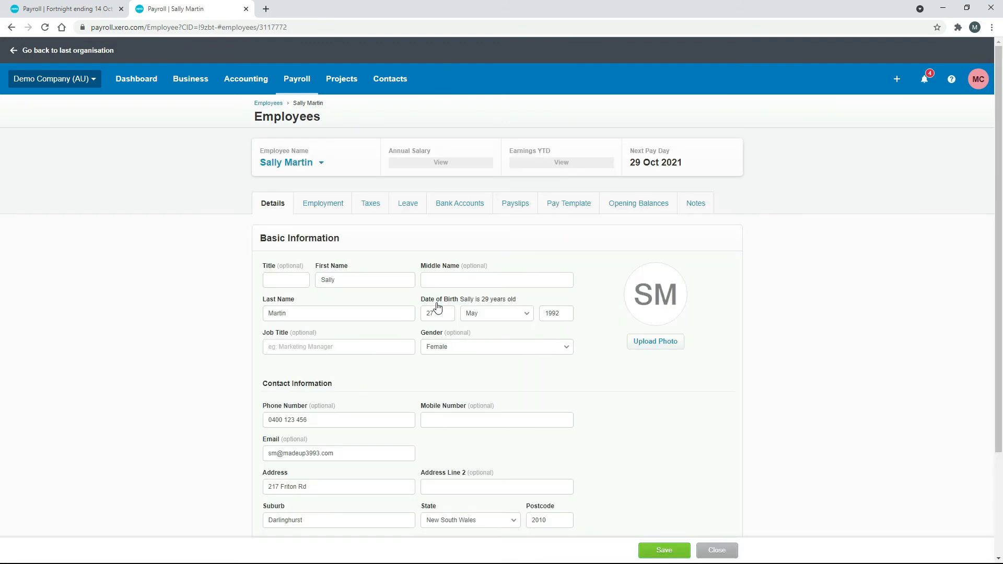
click(408, 207)
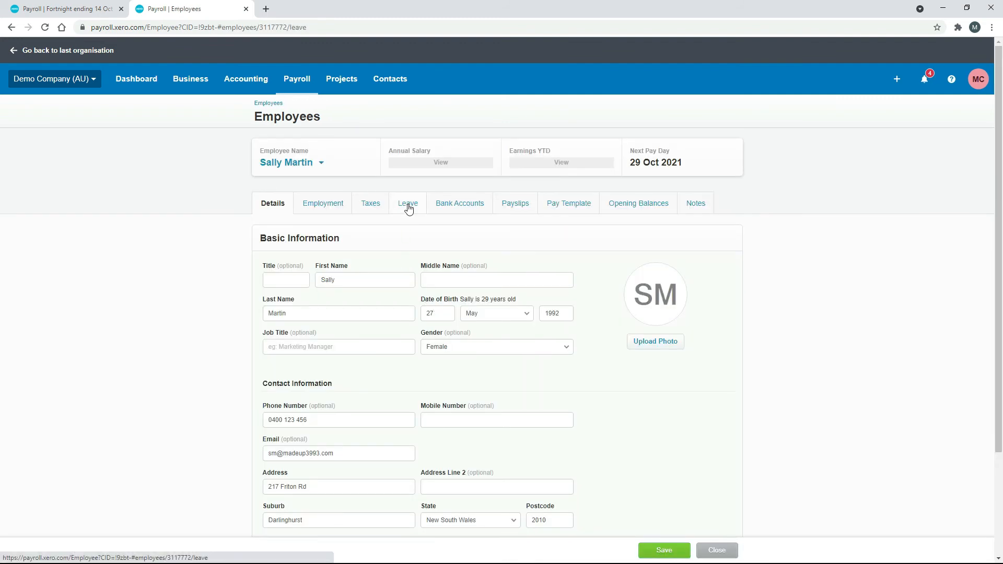